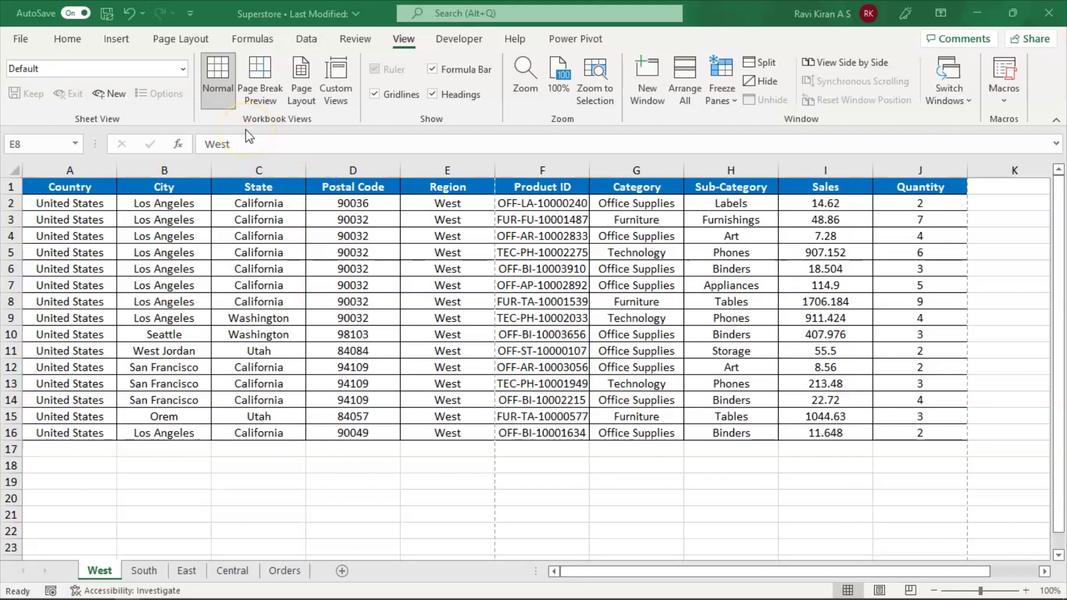
Open the West sheet's page header for editing via Insert > Header & Footer.
left_click(117, 39)
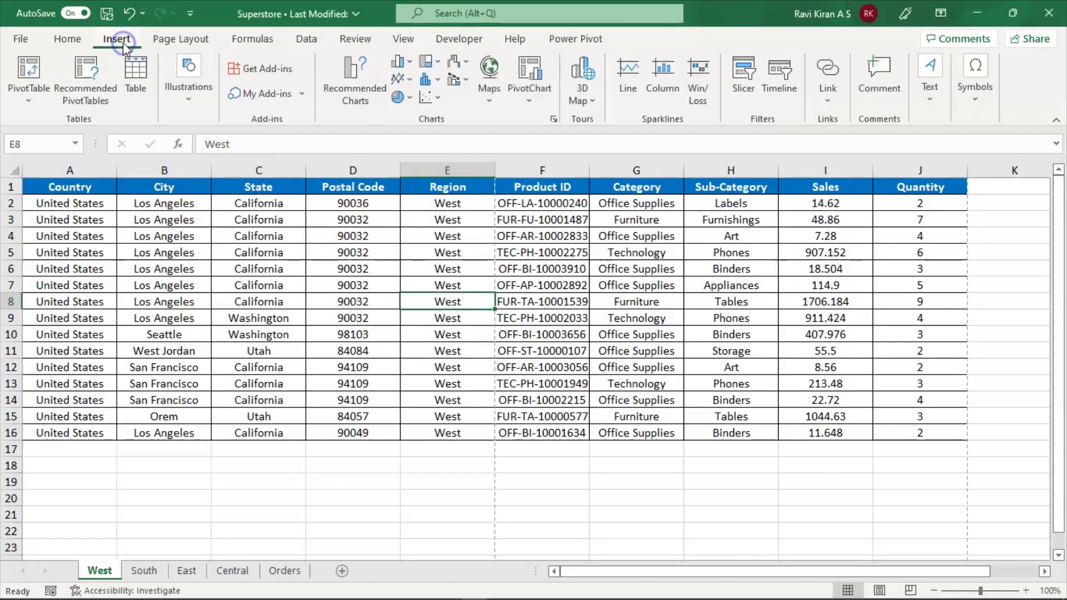
left_click(929, 89)
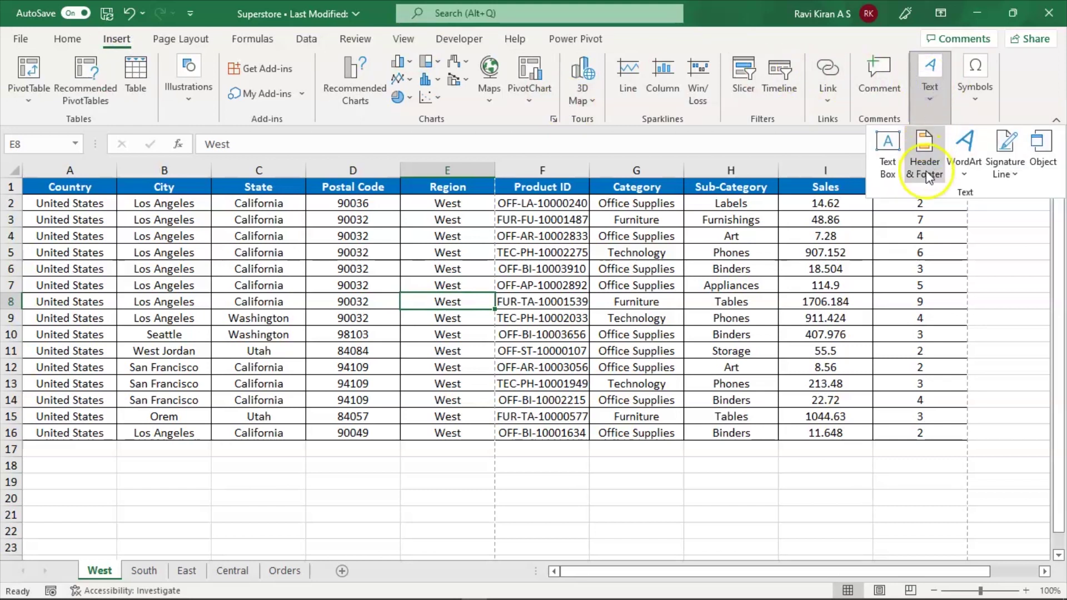
left_click(926, 176)
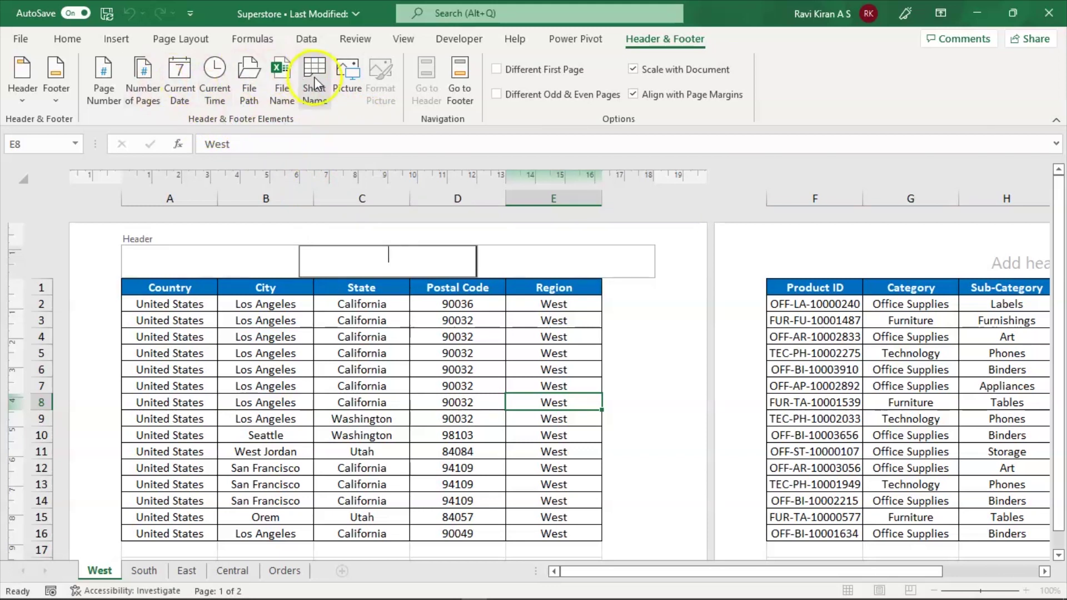
Insert the 800px-Simplilearn_logo picture from a file into the centre header section.
left_click(335, 79)
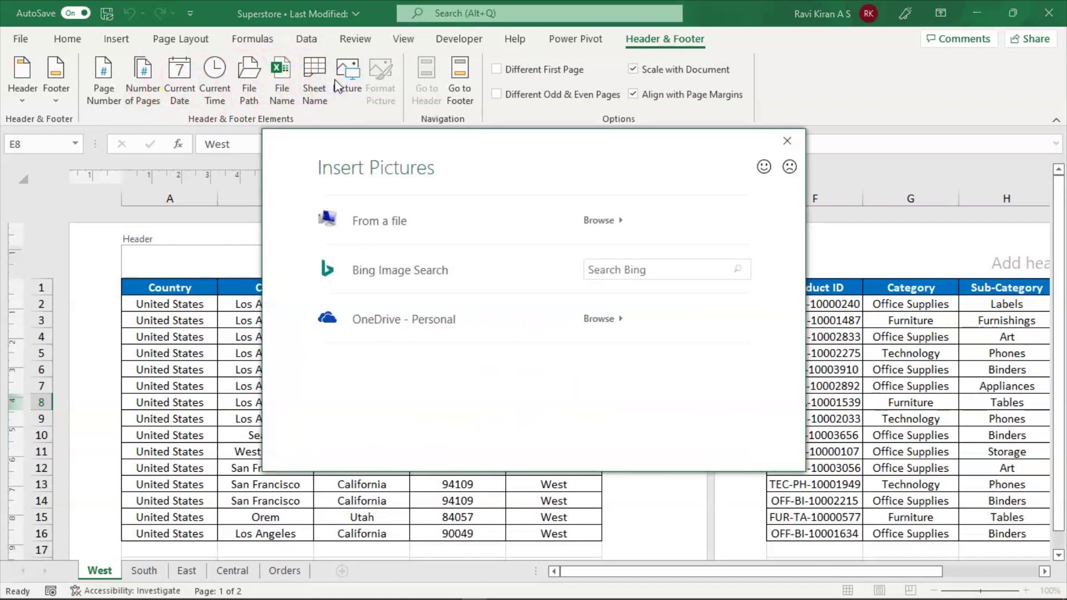
left_click(358, 214)
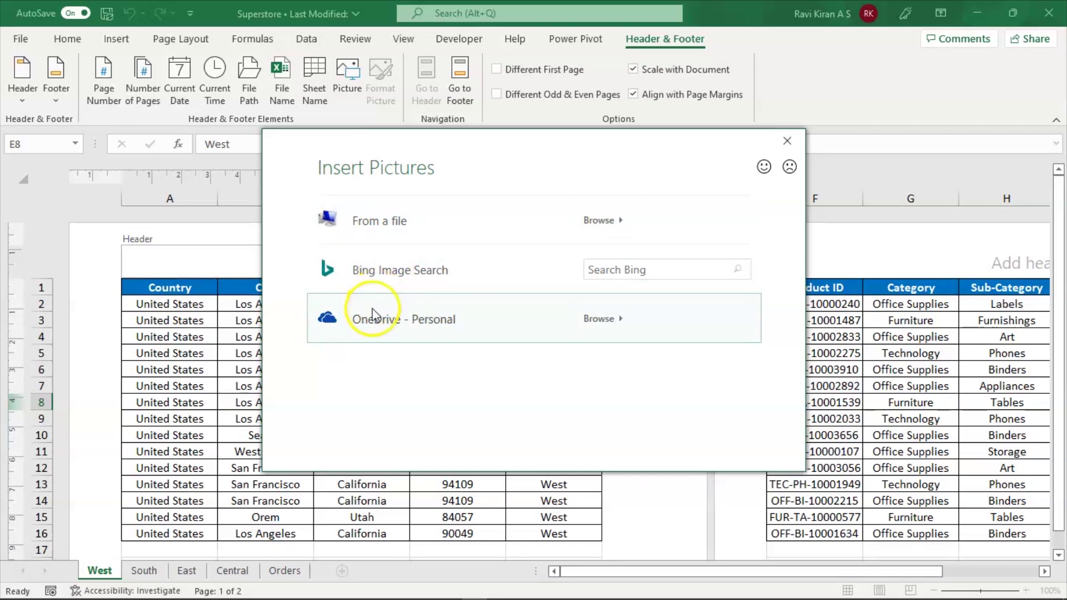
left_click(389, 233)
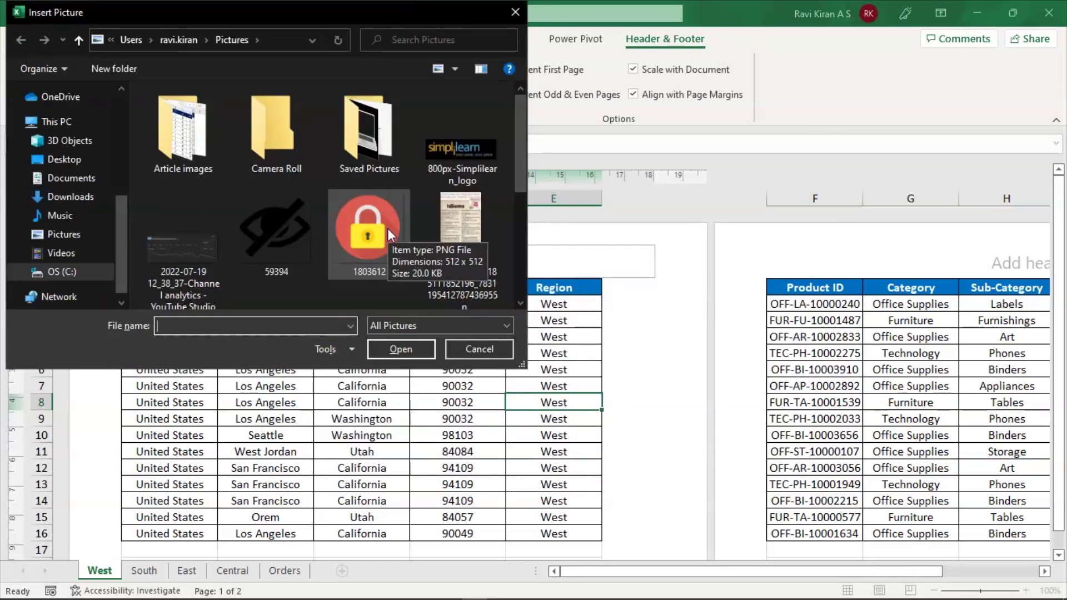
scroll(388, 229, "down", 1)
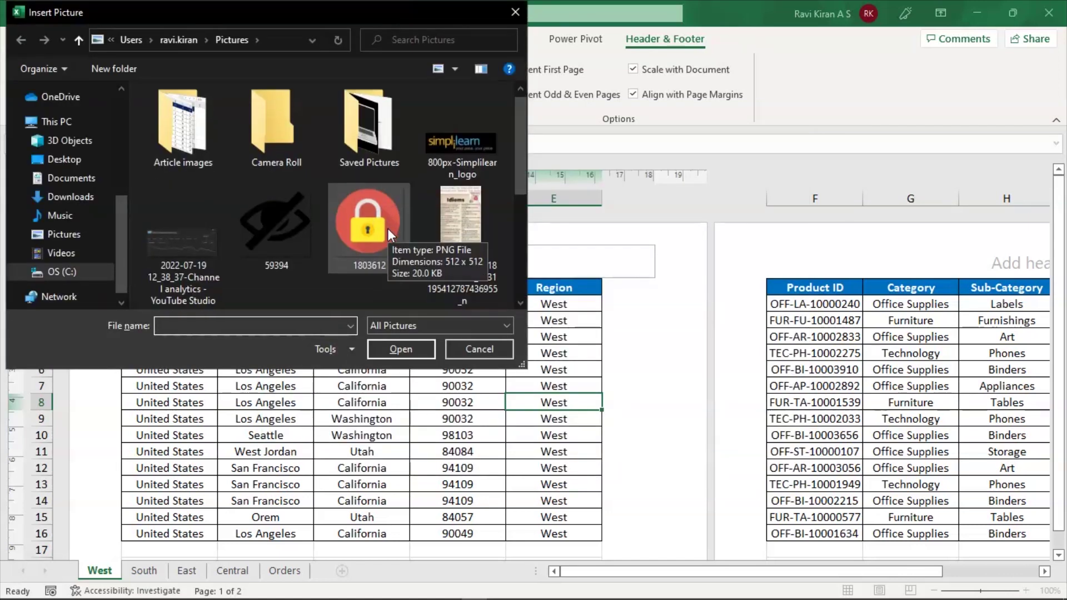
left_click(445, 155)
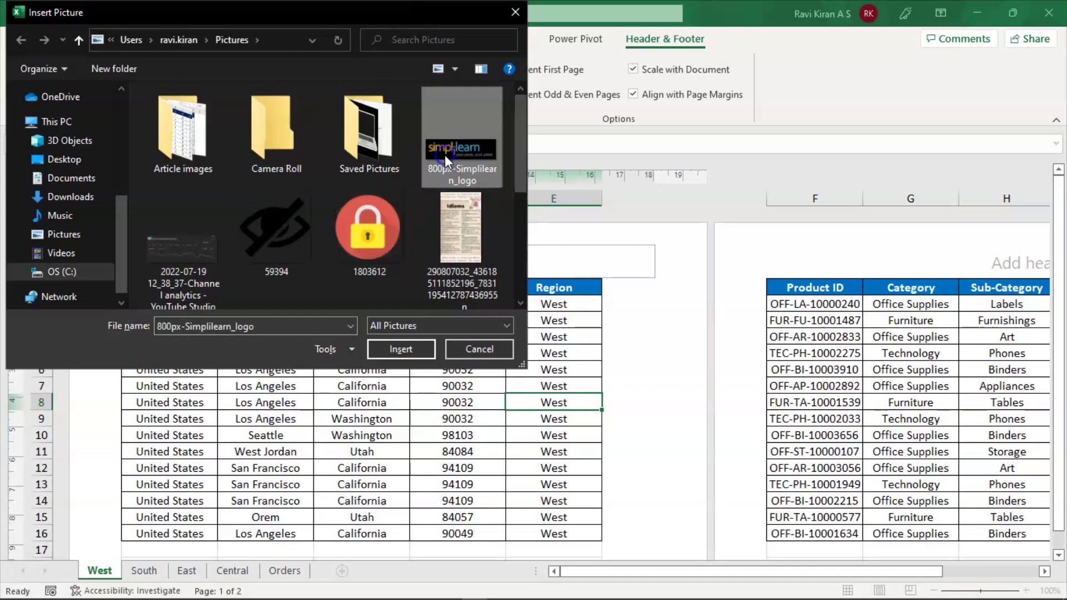
left_click(402, 347)
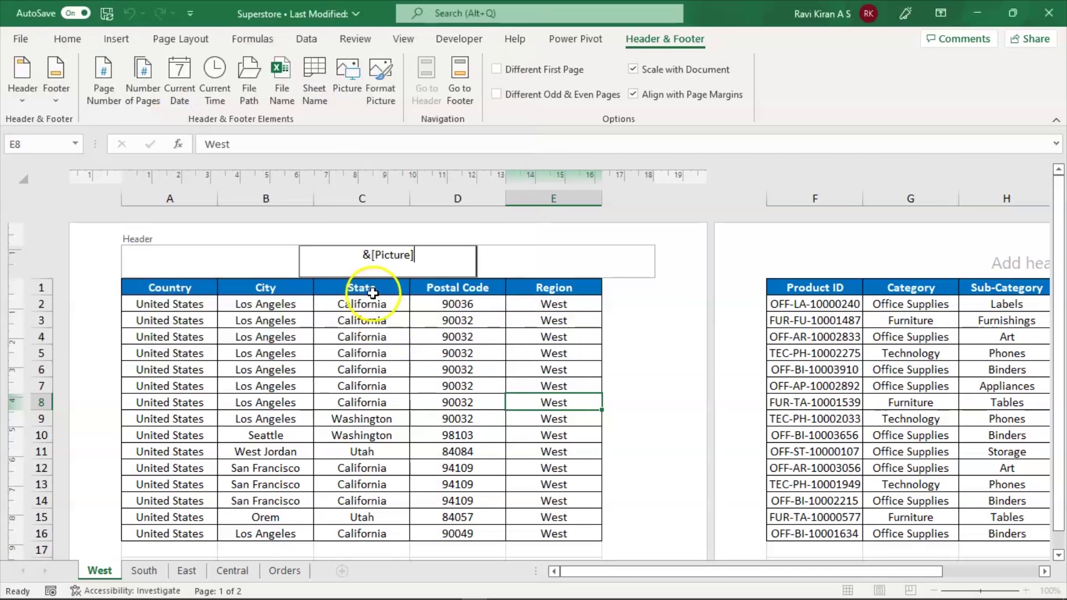
left_click_drag(362, 254, 422, 253)
left_click(424, 254)
Add two blank lines before &[Picture] in the centre header to lower the logo.
left_click(295, 349)
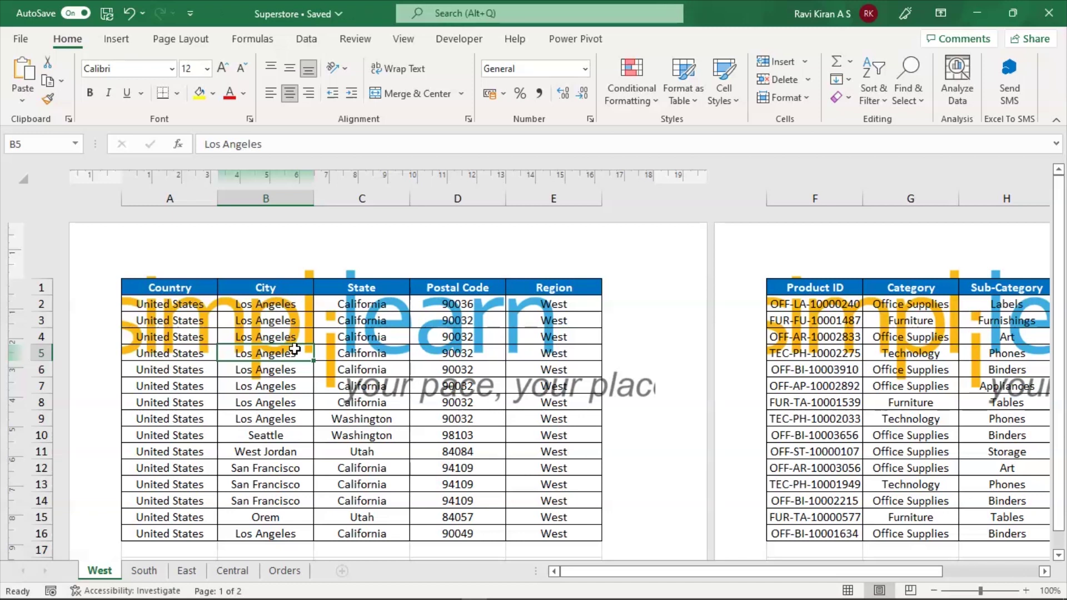
left_click(314, 259)
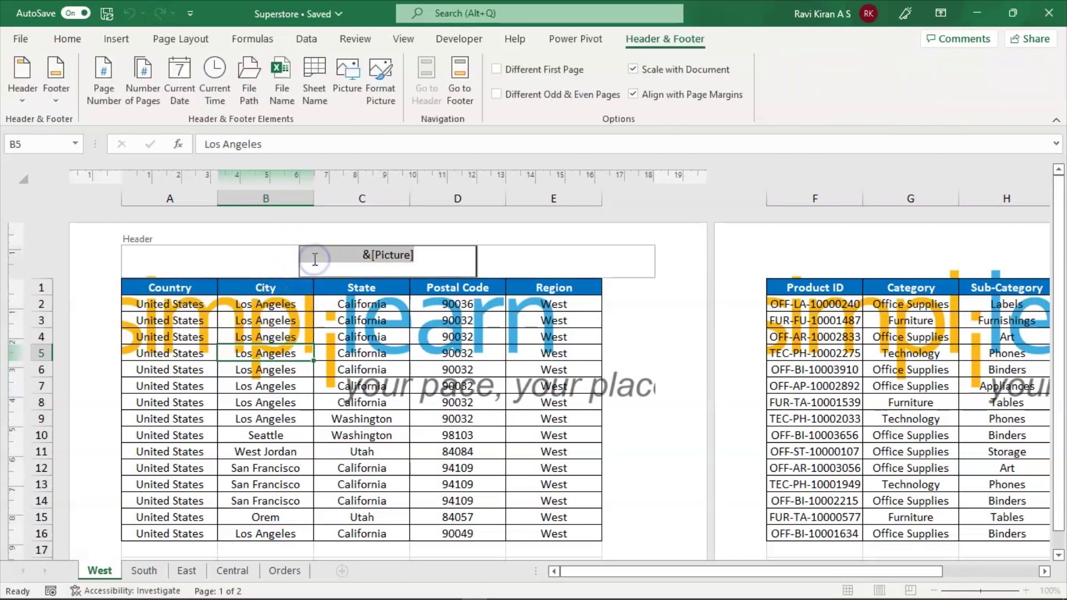
left_click(315, 259)
key("Return")
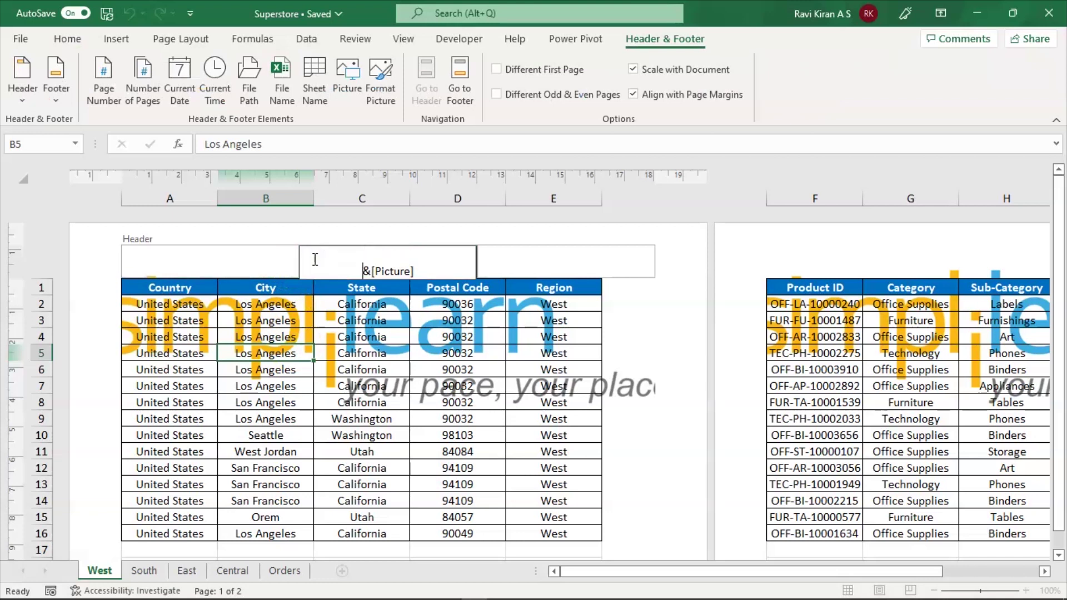
key("Return")
key("Return")
key("Return")
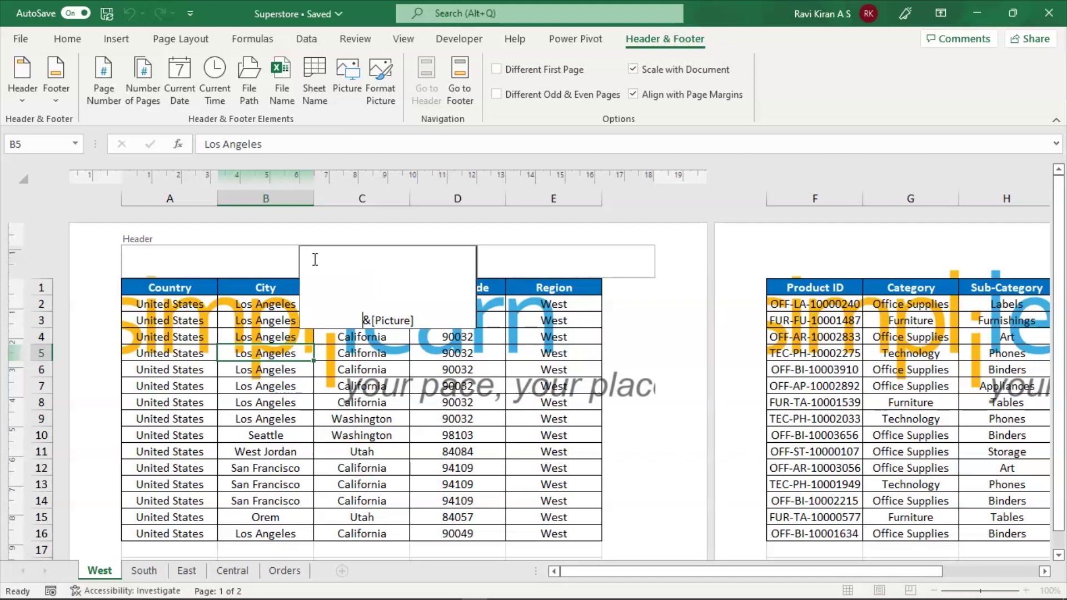
key("Return")
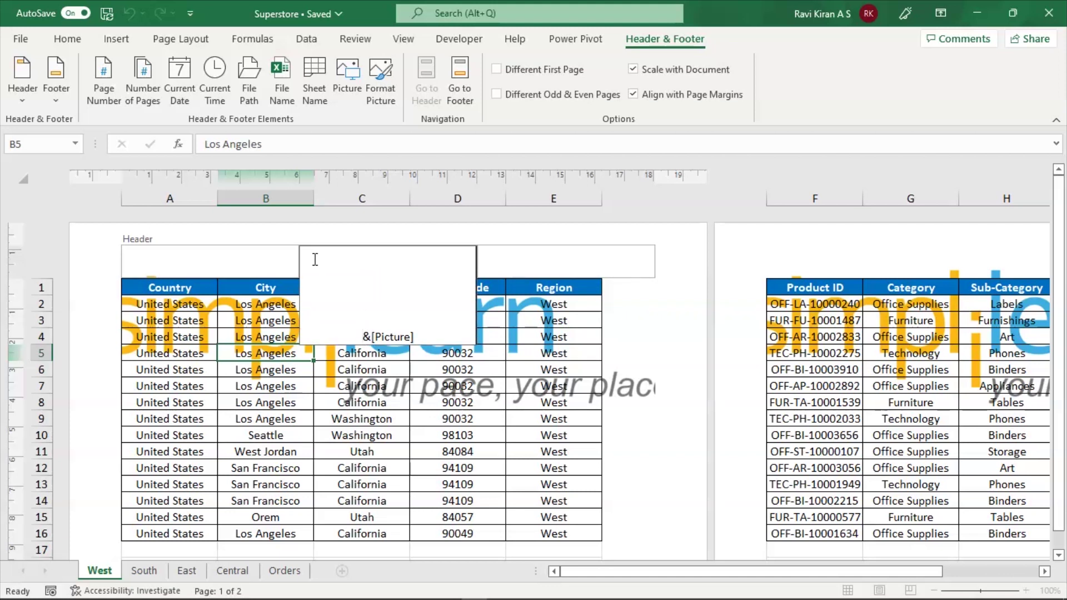
key("BackSpace")
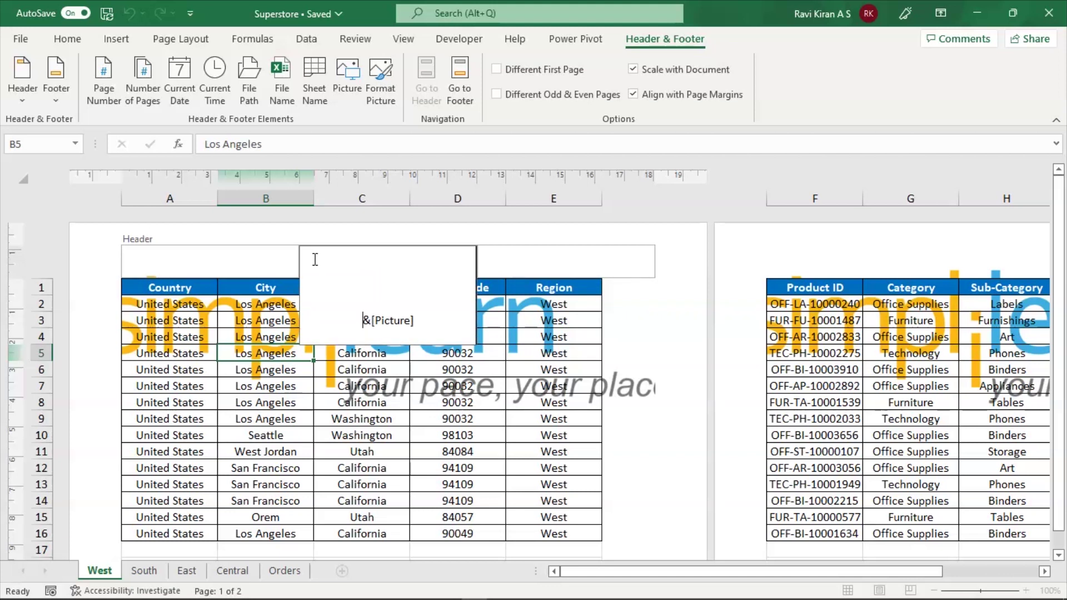
Scale the header picture to 90%, about 5.5 cm high by 18.95 cm wide.
left_click(393, 81)
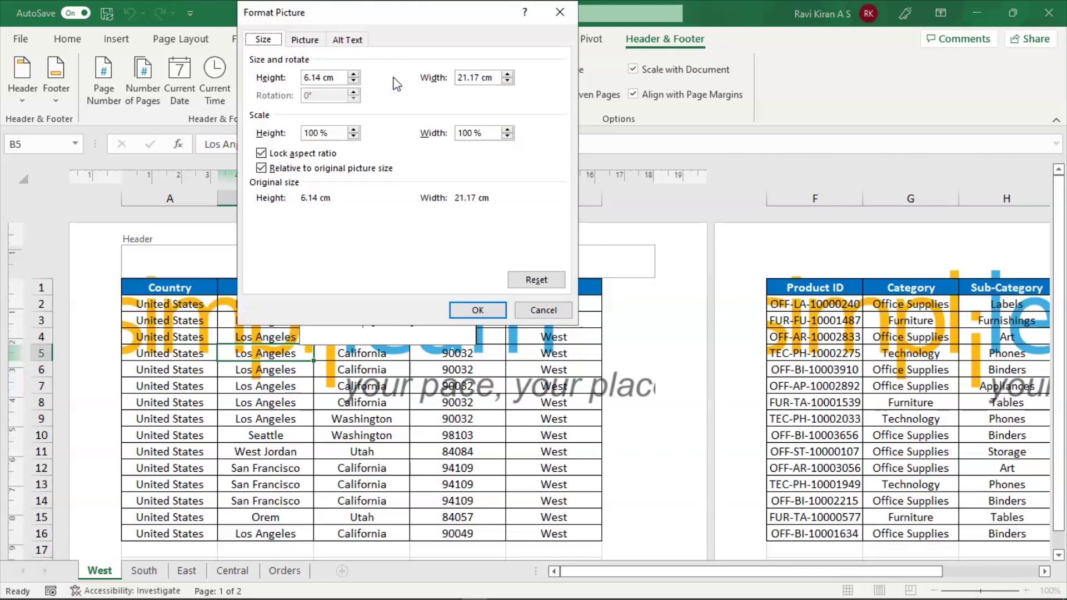
left_click(353, 83)
left_click(353, 82)
left_click(352, 82)
left_click(353, 82)
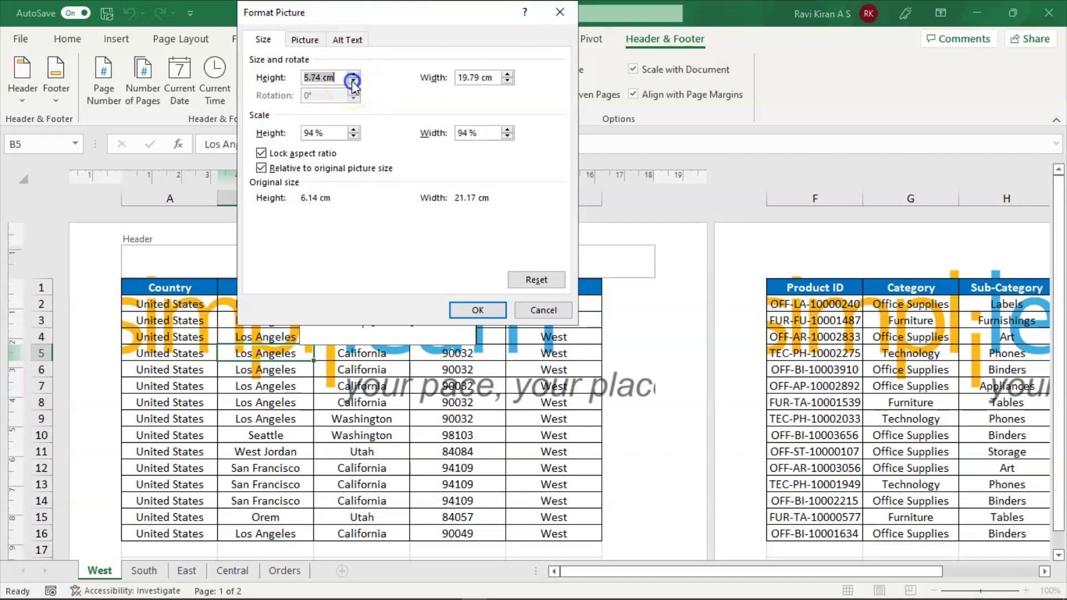
left_click(353, 83)
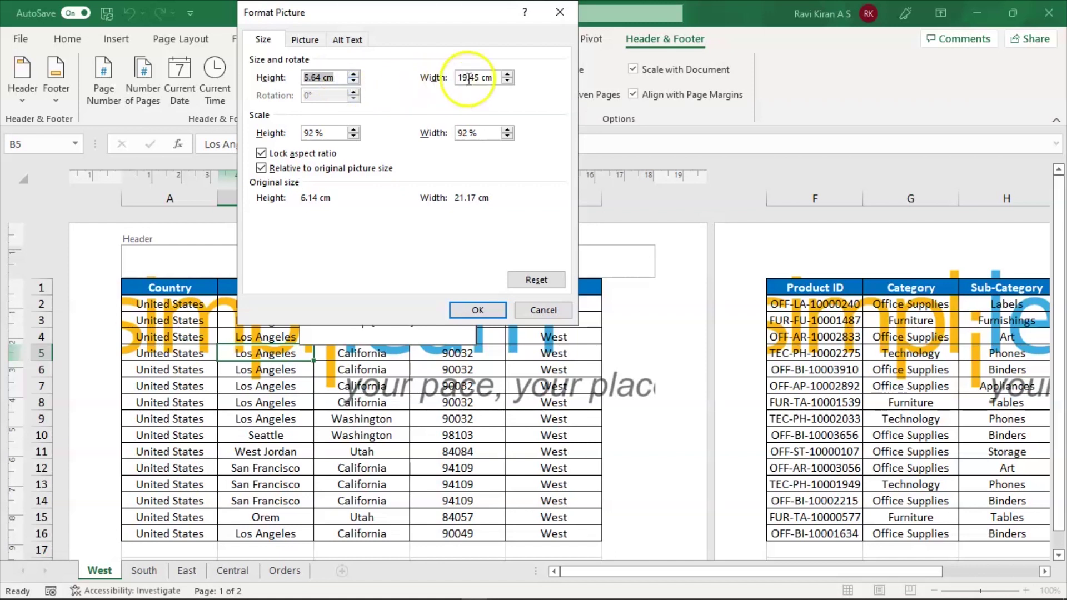
left_click(507, 81)
left_click(507, 81)
left_click(507, 81)
left_click(507, 82)
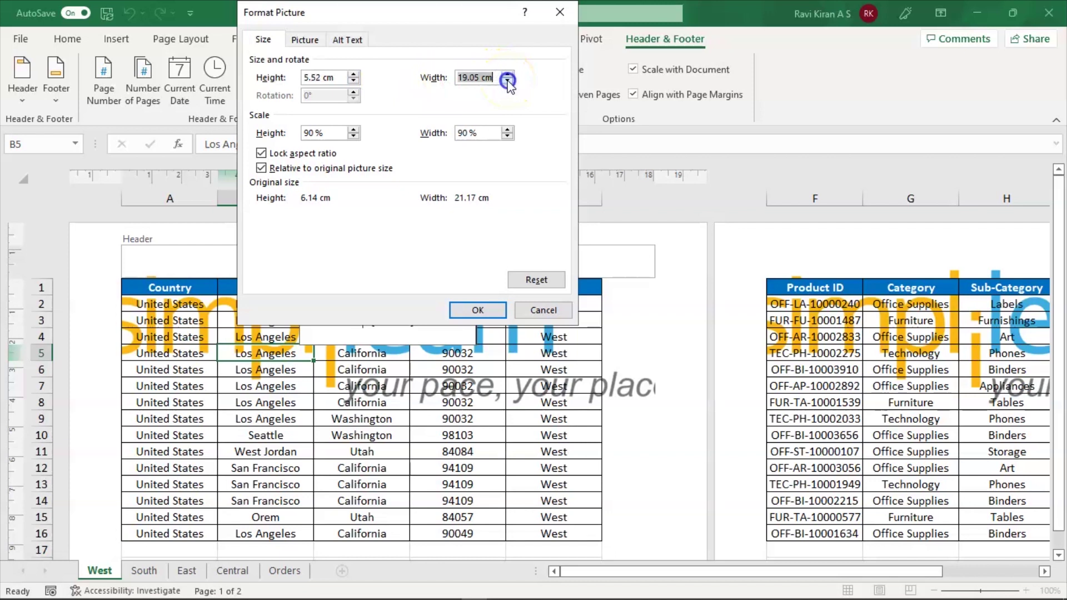
left_click(508, 81)
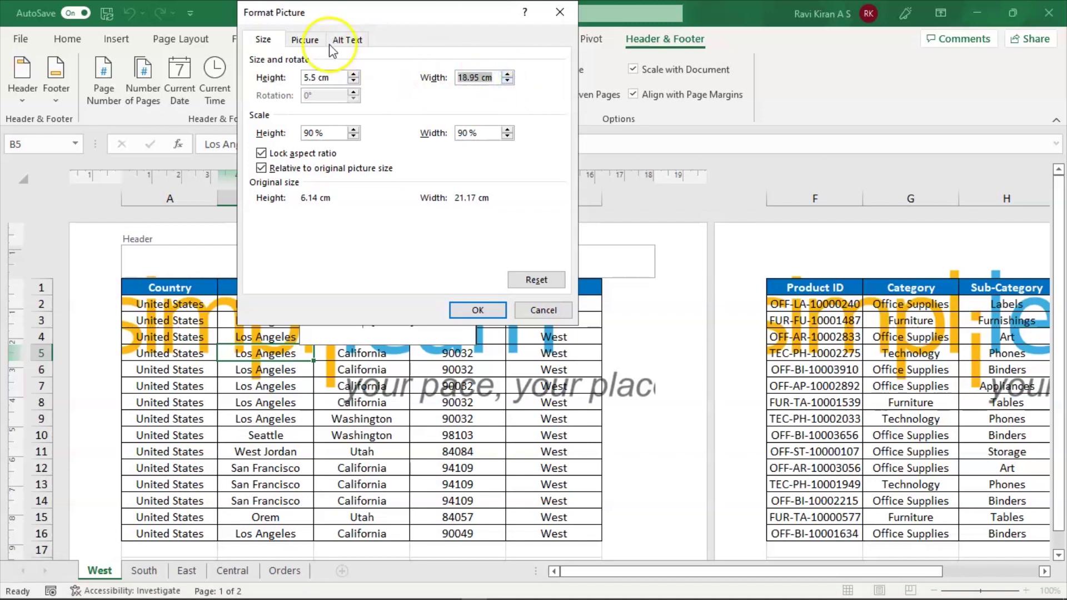
Keep the picture's colour mode at Automatic and apply the formatting.
left_click(307, 41)
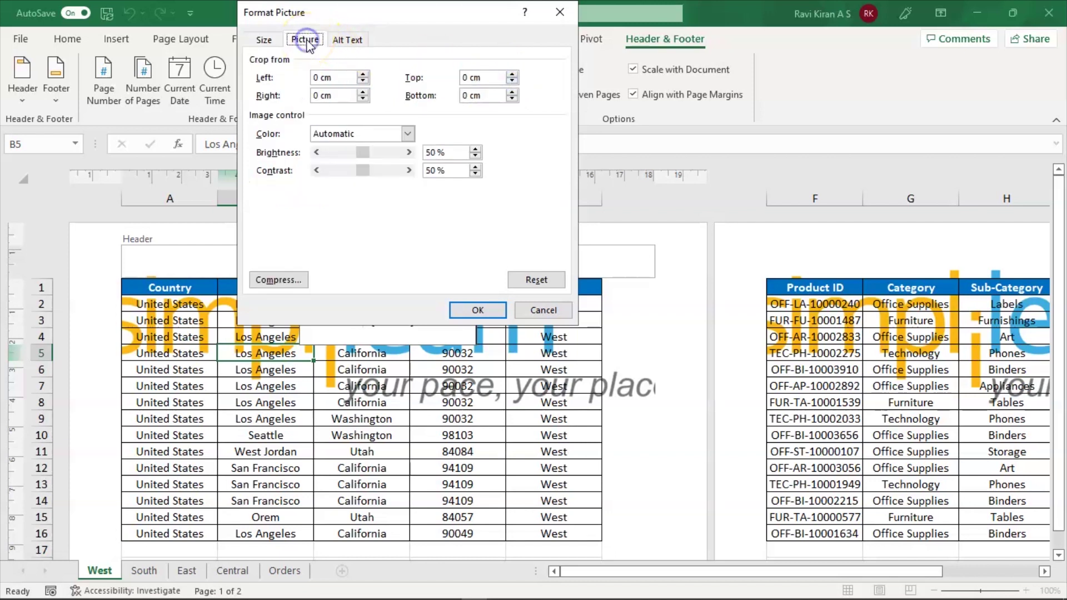
left_click(408, 134)
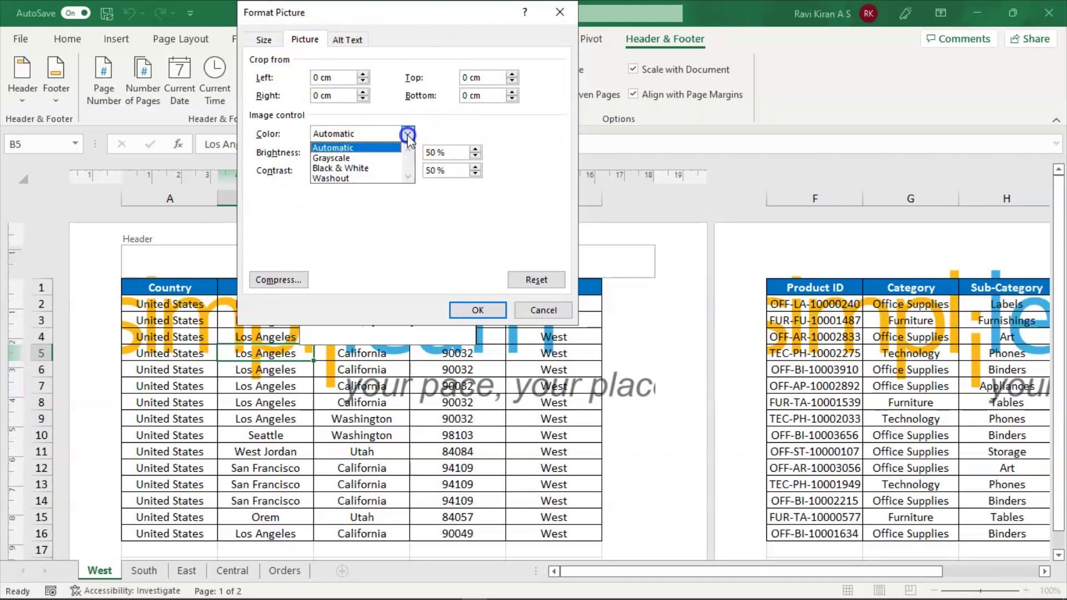
left_click(387, 149)
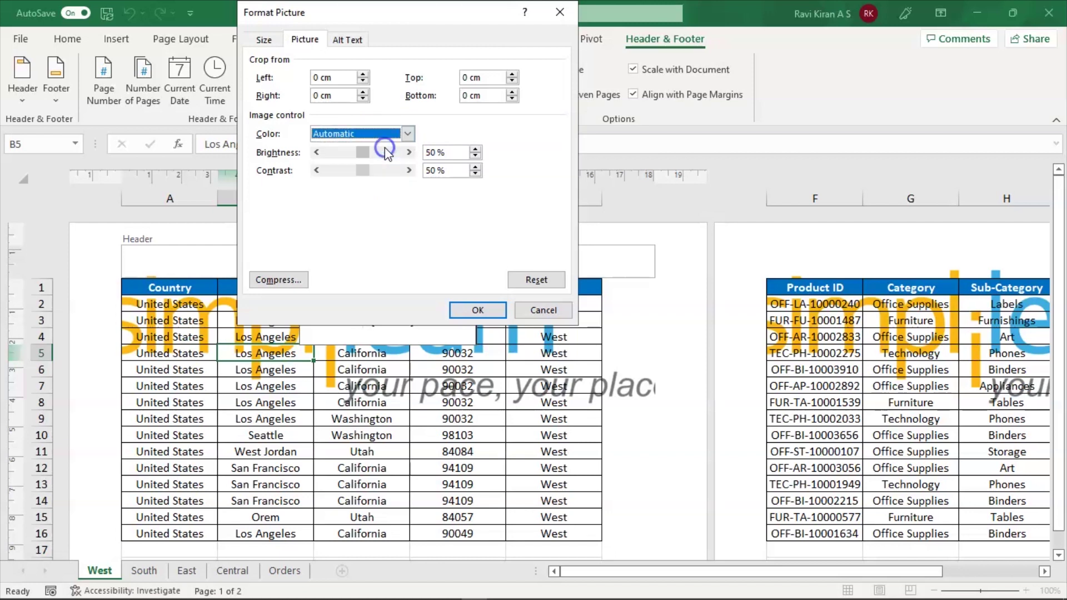
left_click(483, 309)
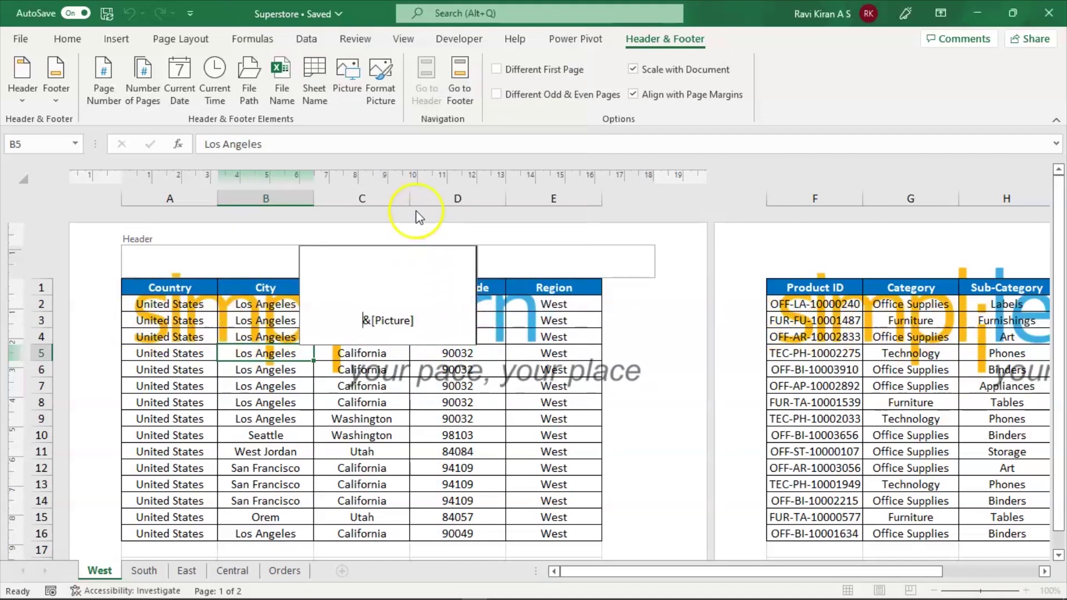
Add one more blank line above &[Picture], then switch the sheet to Normal view.
left_click(371, 288)
key("Return")
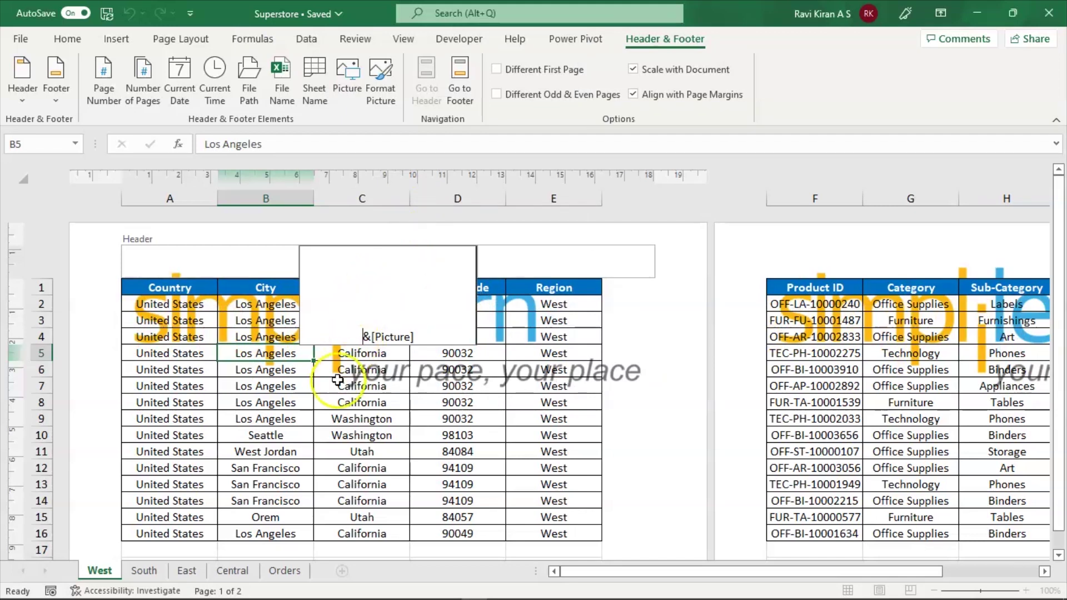
left_click(310, 447)
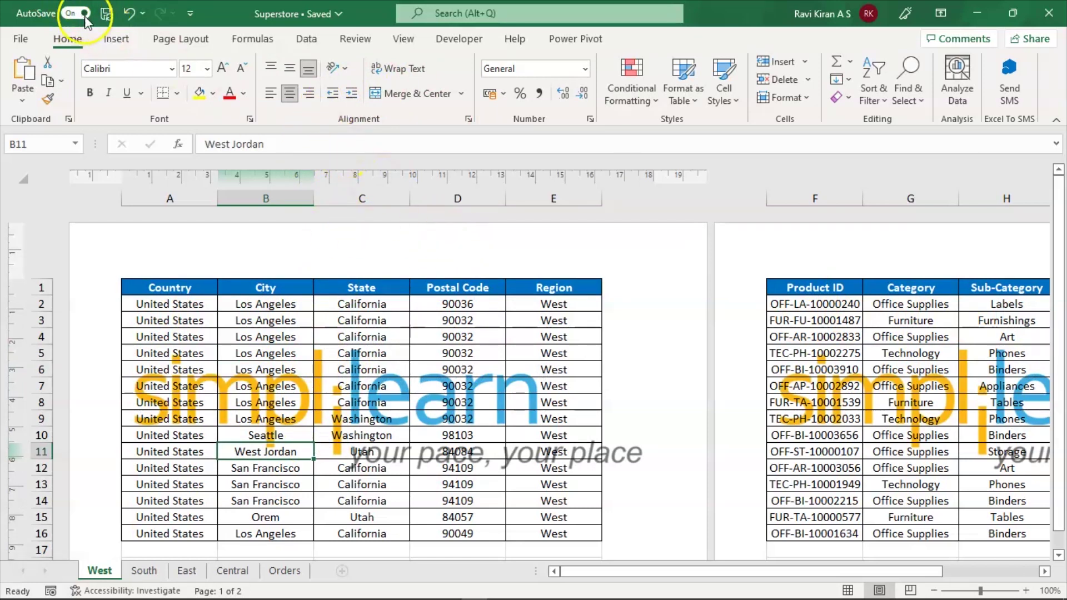
left_click(404, 40)
left_click(202, 72)
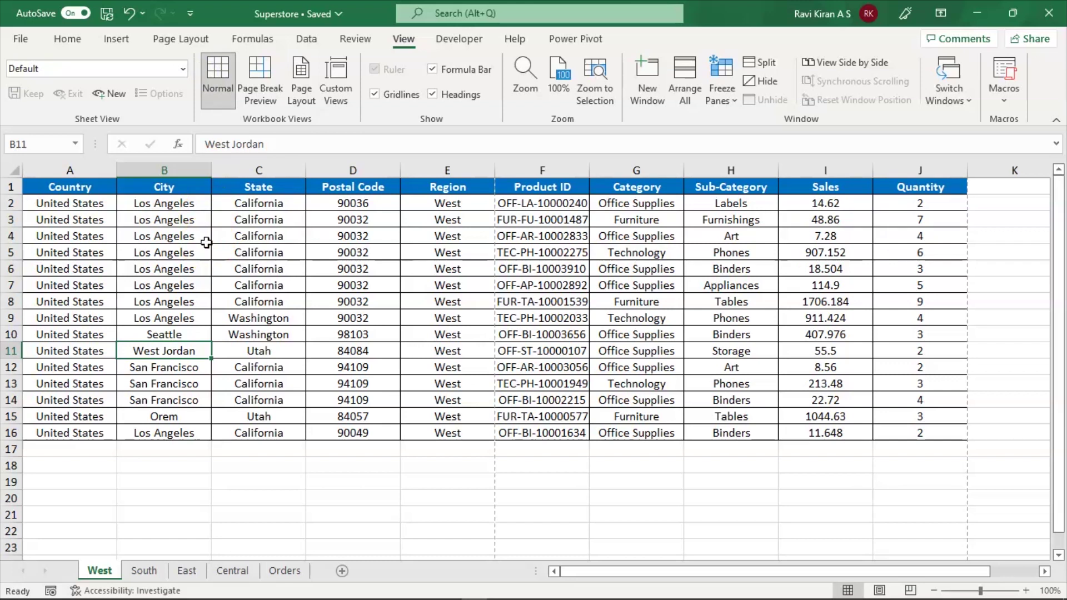
left_click(25, 39)
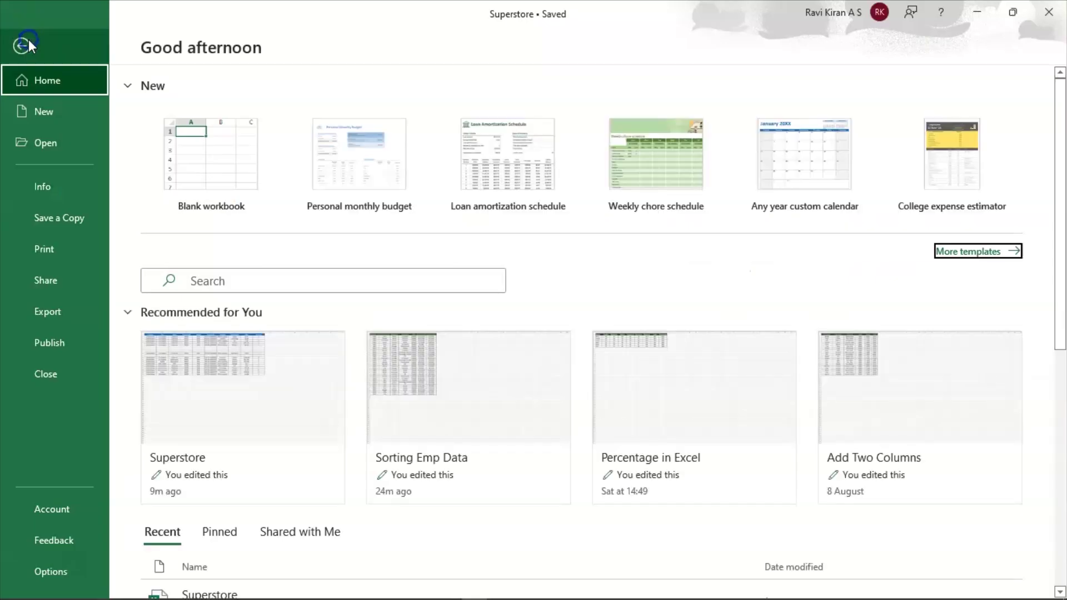
left_click(65, 250)
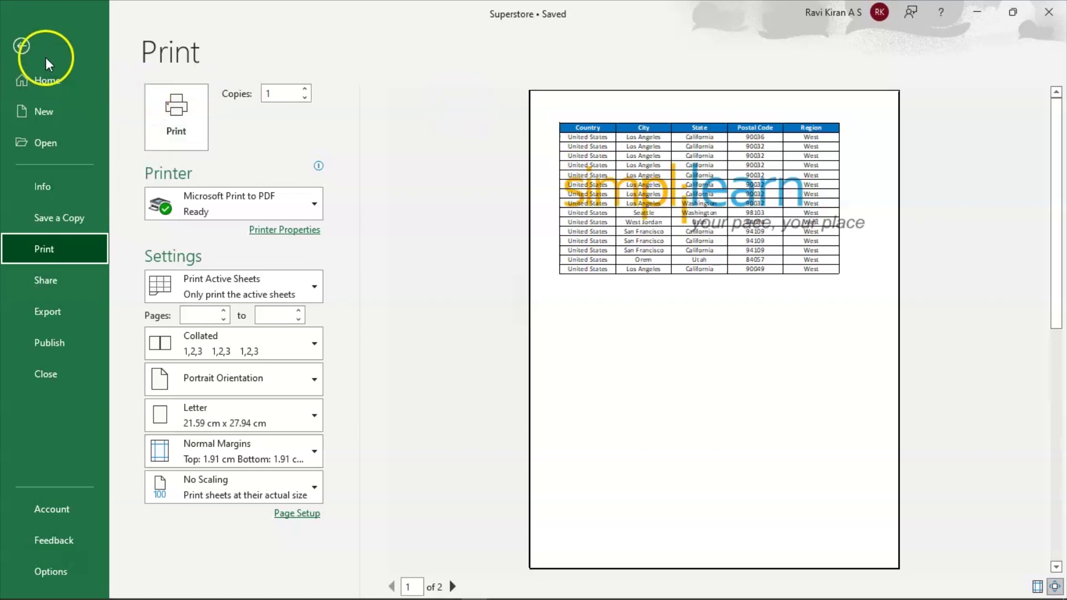
left_click(24, 47)
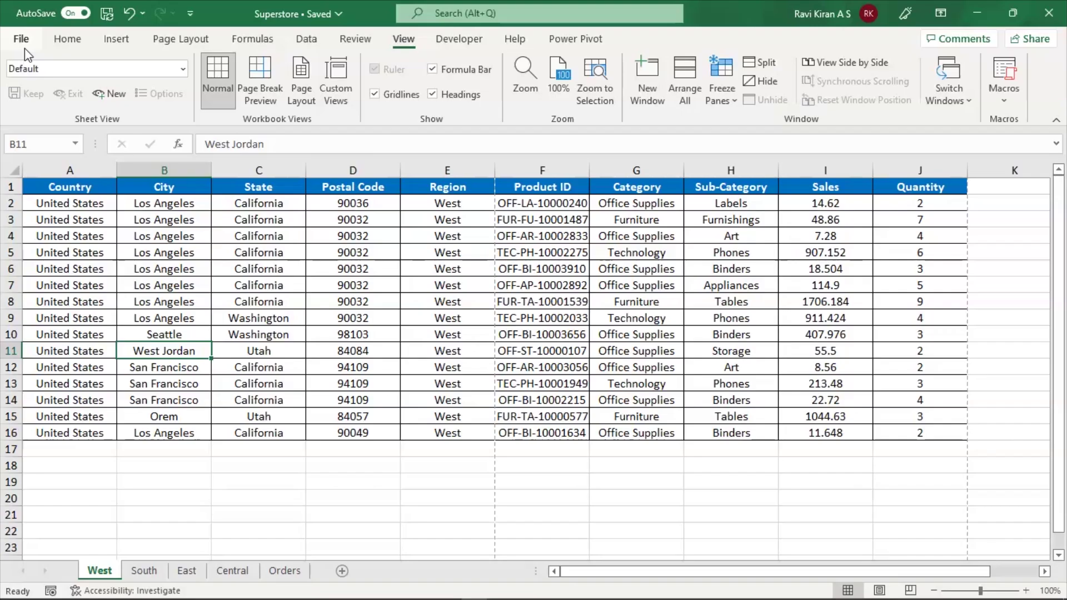